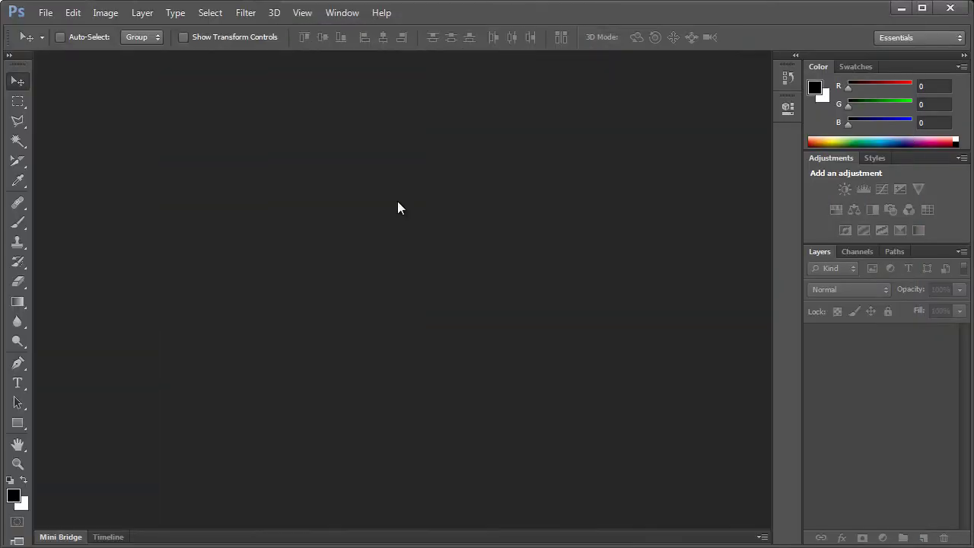
Open the photo 07.jpg from the file browser.
double_click(339, 160)
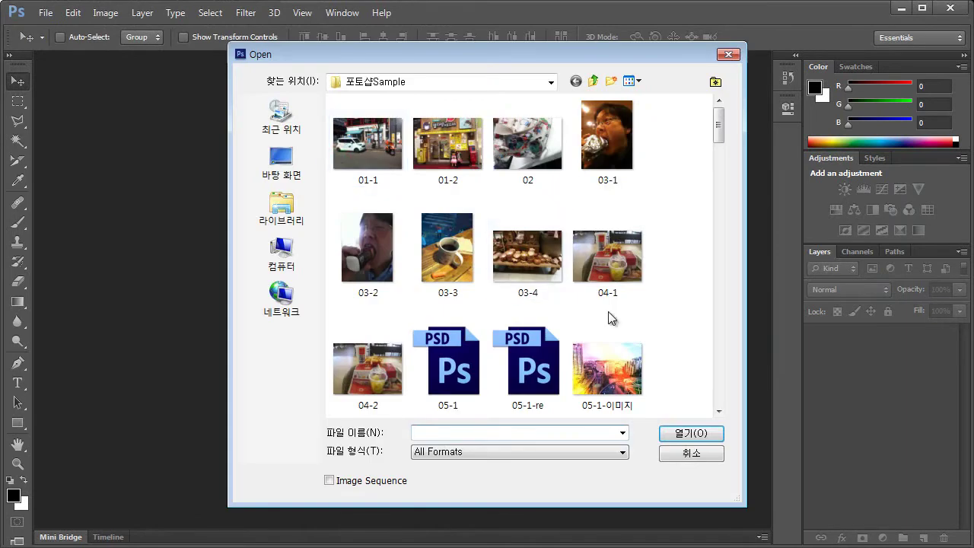
scroll(645, 329, down, 3)
double_click(449, 261)
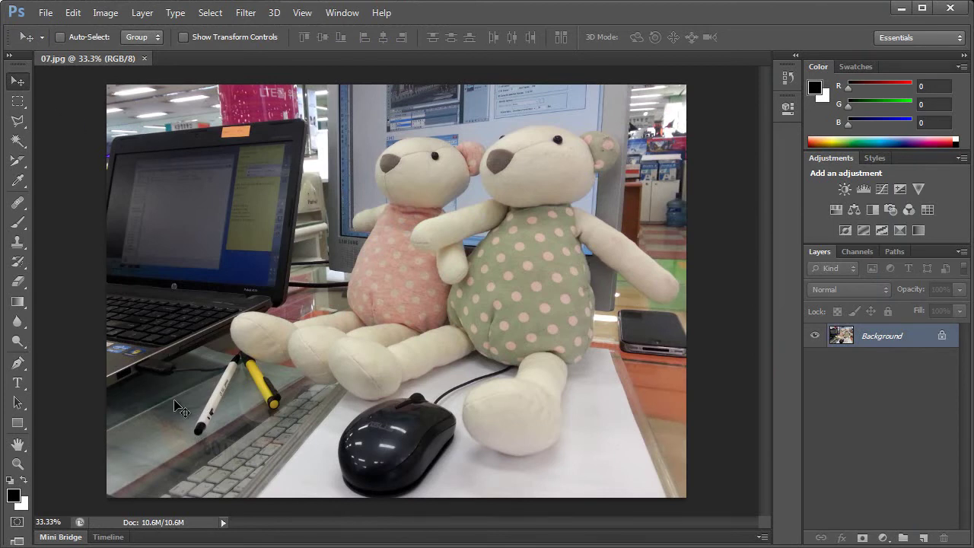
Show rulers on the document and switch their units to centimeters.
key(ctrl+r)
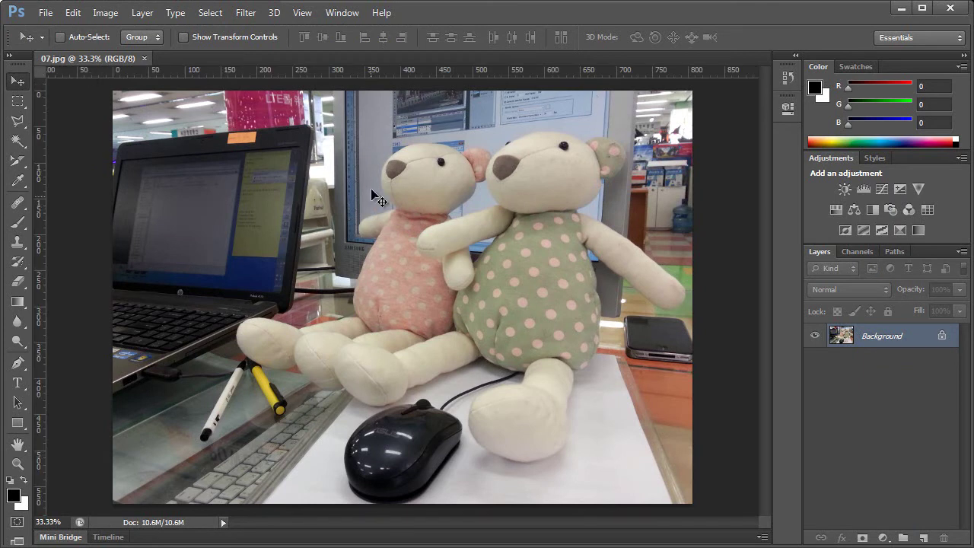
right_click(388, 71)
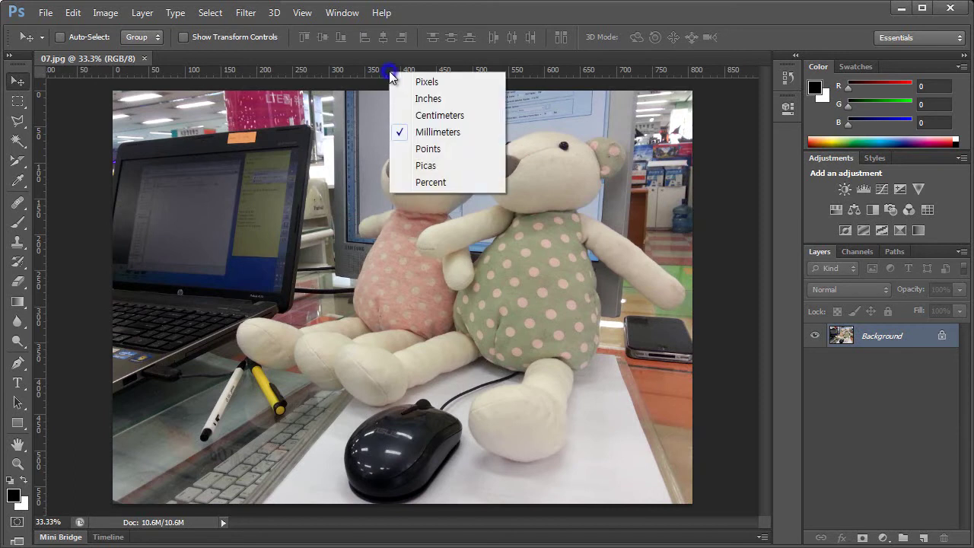
click(428, 115)
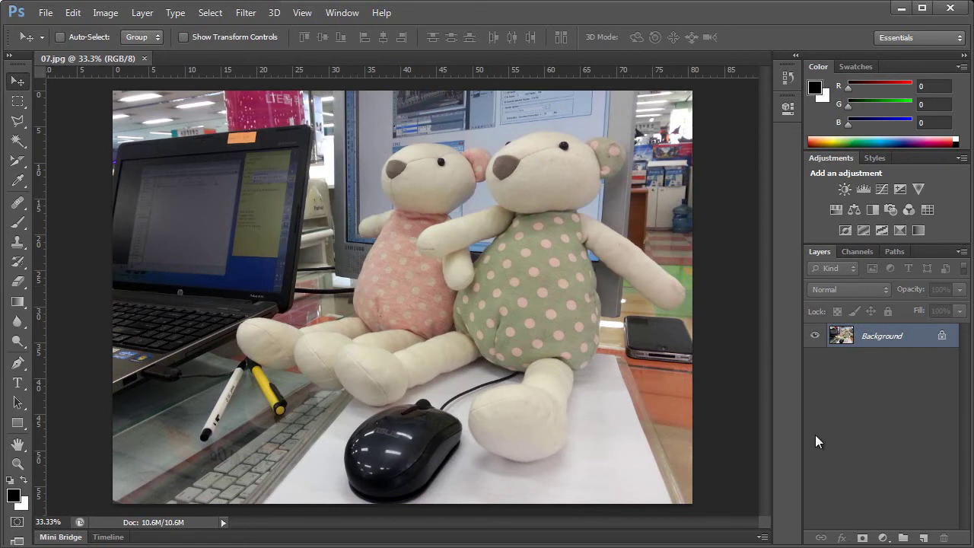
click(106, 13)
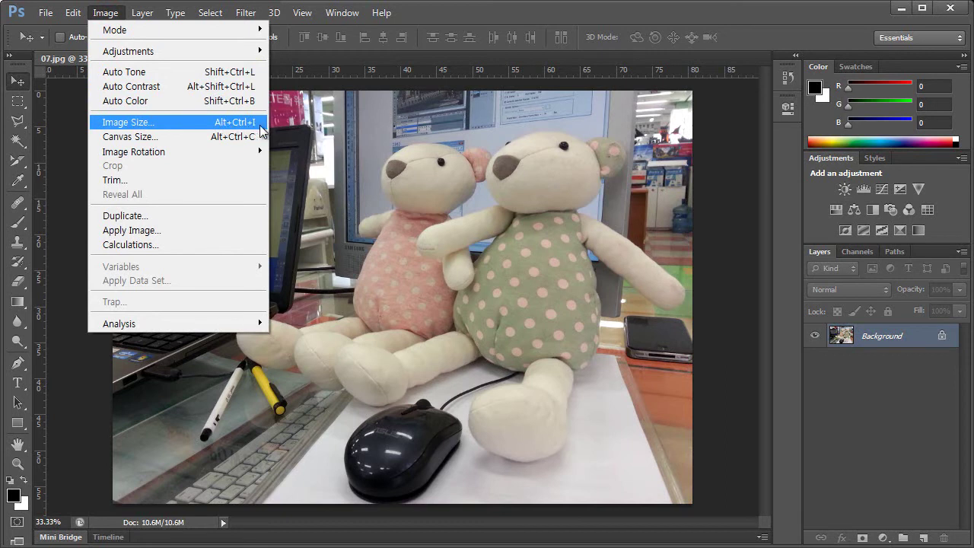
In Image Size, switch the width unit to Percent and back to Pixels.
click(139, 126)
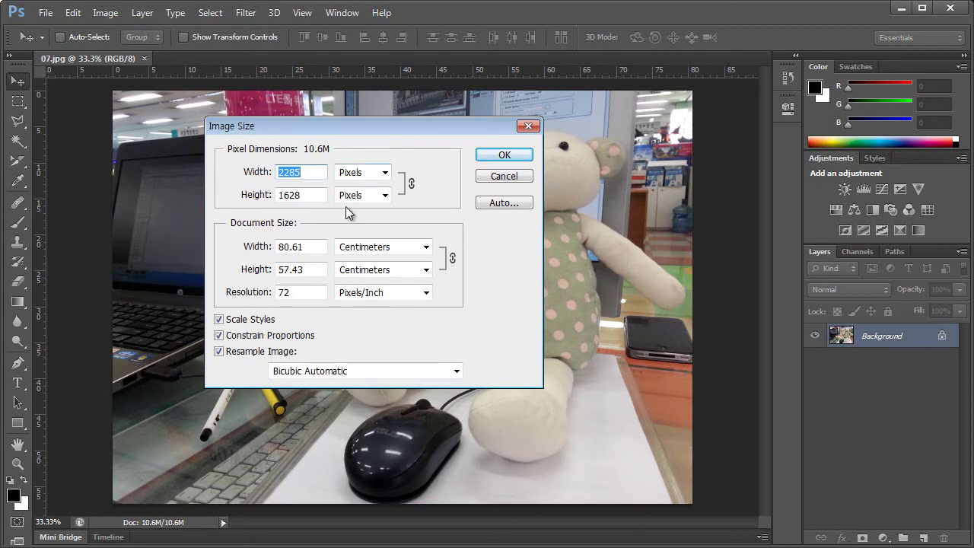
click(383, 173)
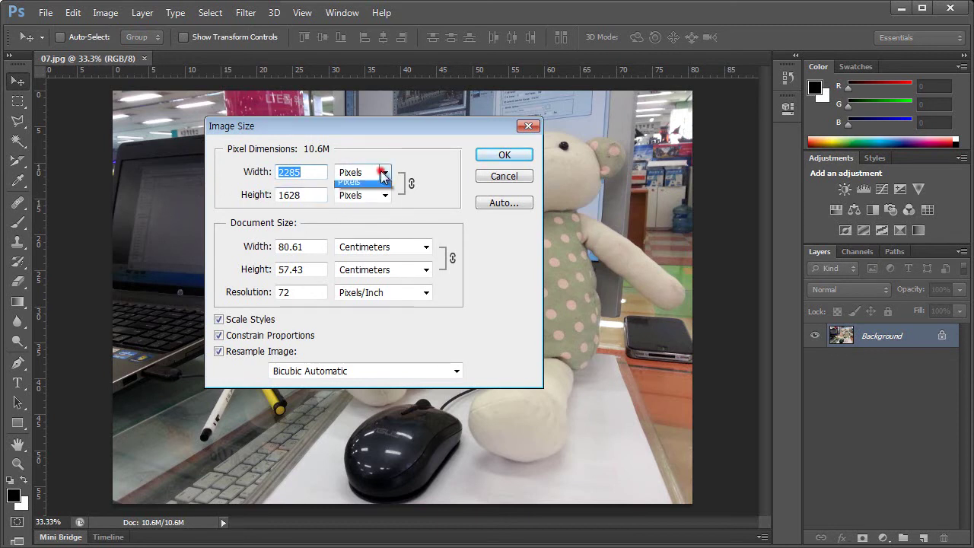
click(372, 187)
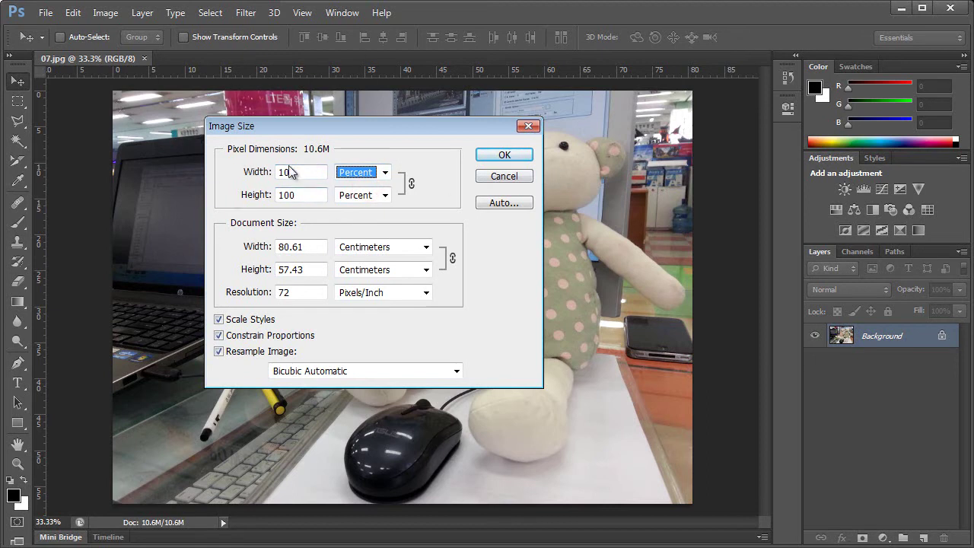
click(378, 172)
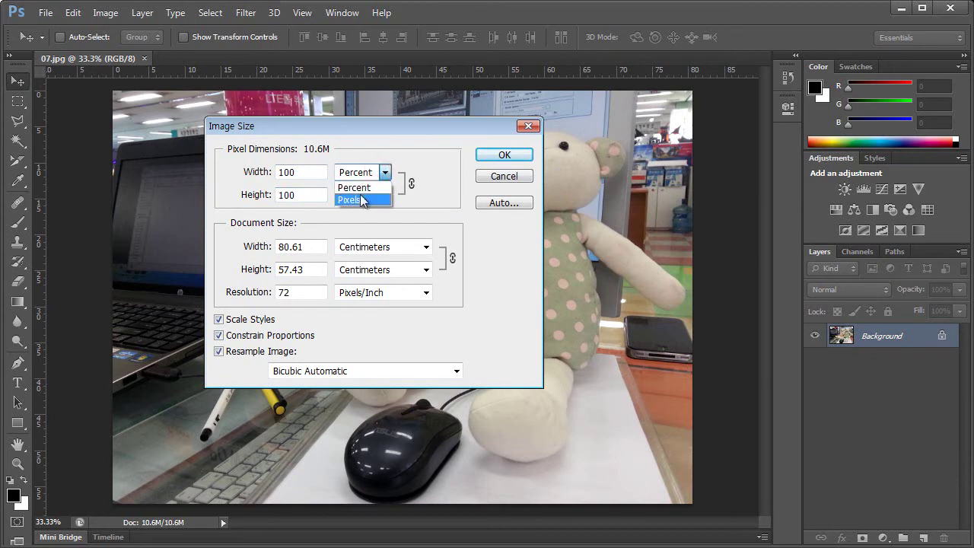
click(360, 199)
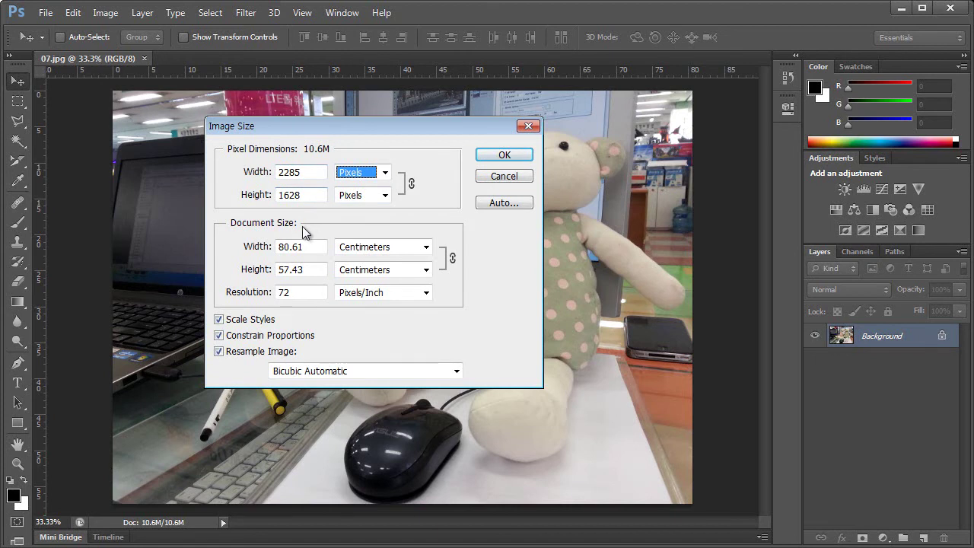
Enter width 1000, turn off Constrain Proportions, then change the width to 500.
double_click(317, 172)
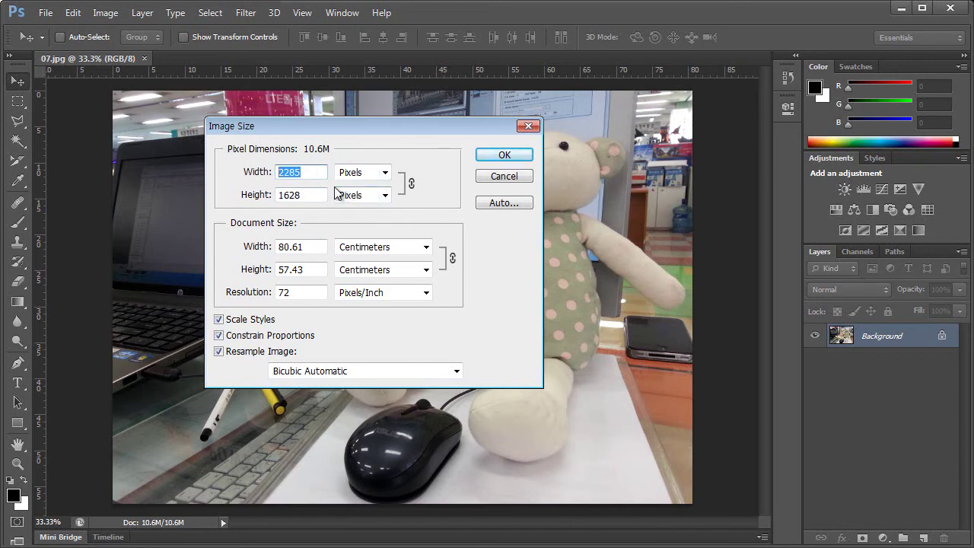
text(1000)
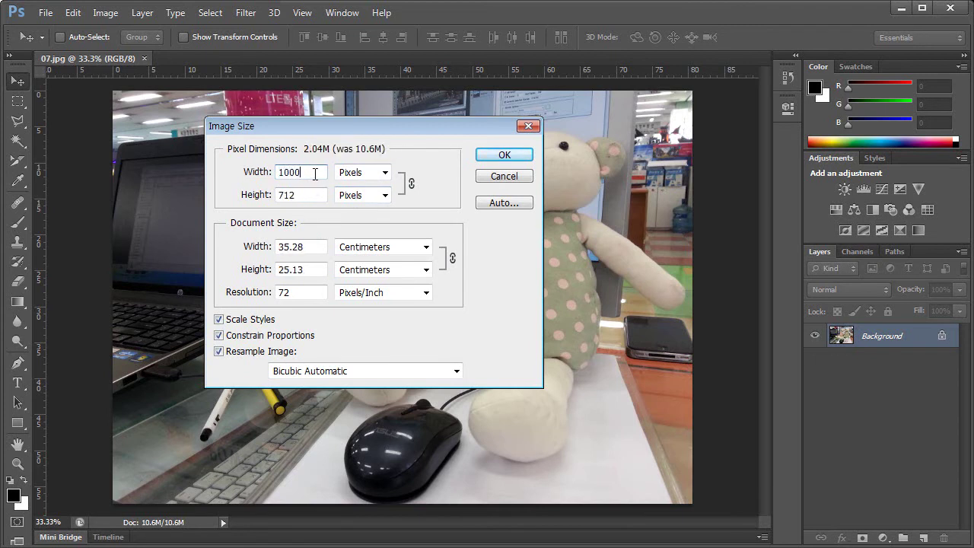
click(314, 196)
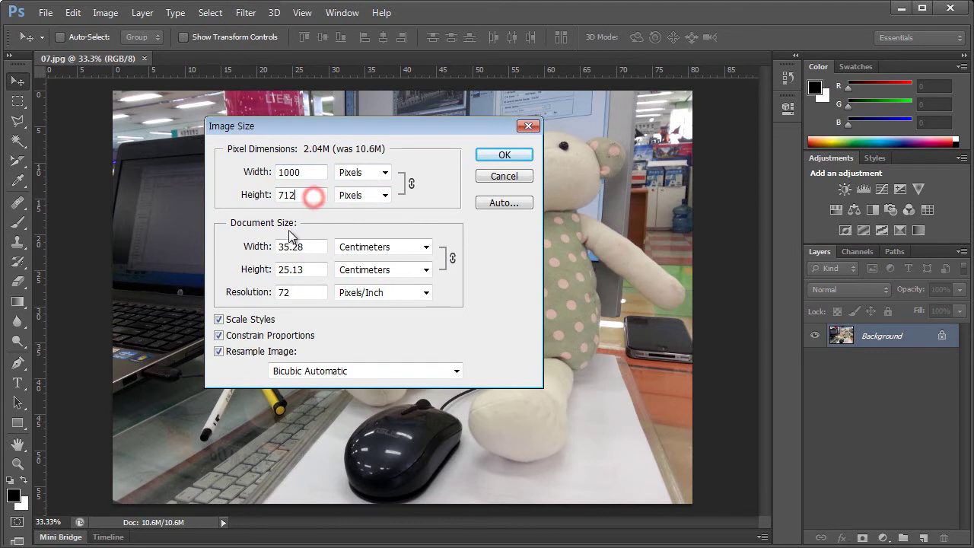
double_click(303, 195)
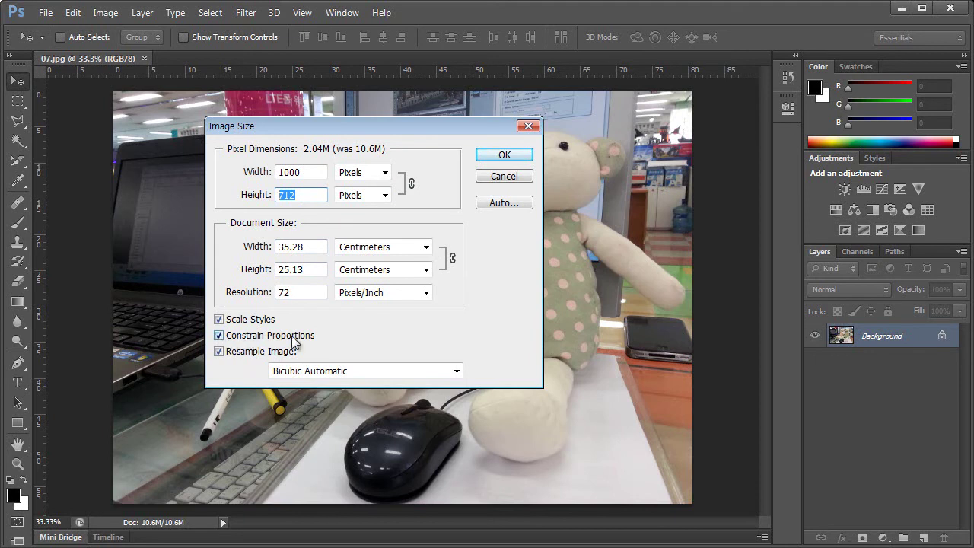
click(219, 336)
double_click(320, 172)
text(500)
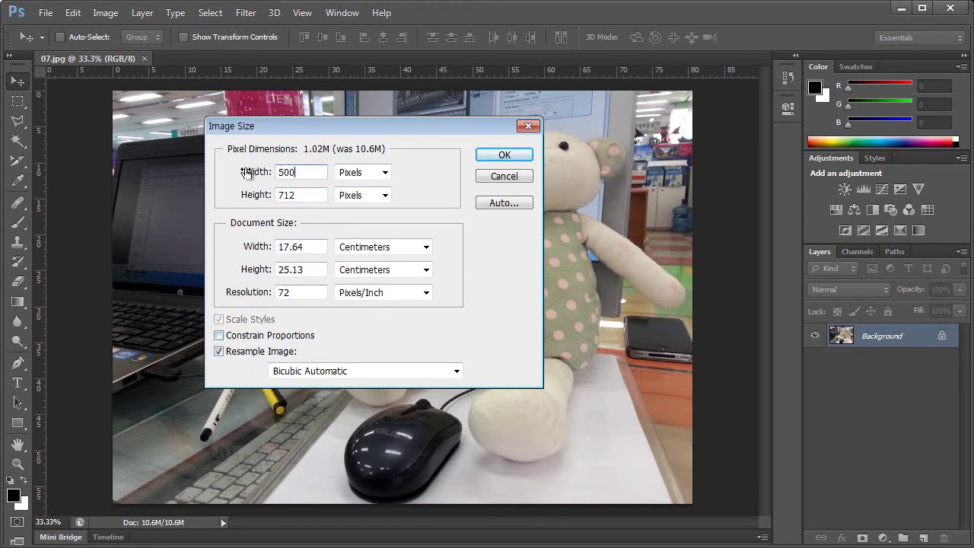
click(286, 194)
Cancel, then resample the photo to 1000 pixels wide via Image Size.
click(495, 179)
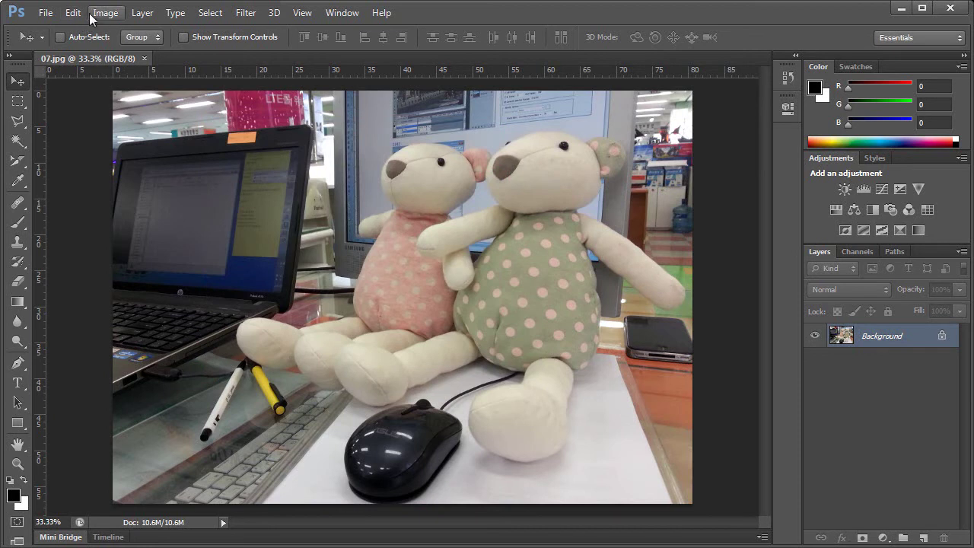
click(91, 15)
click(130, 121)
text(1000)
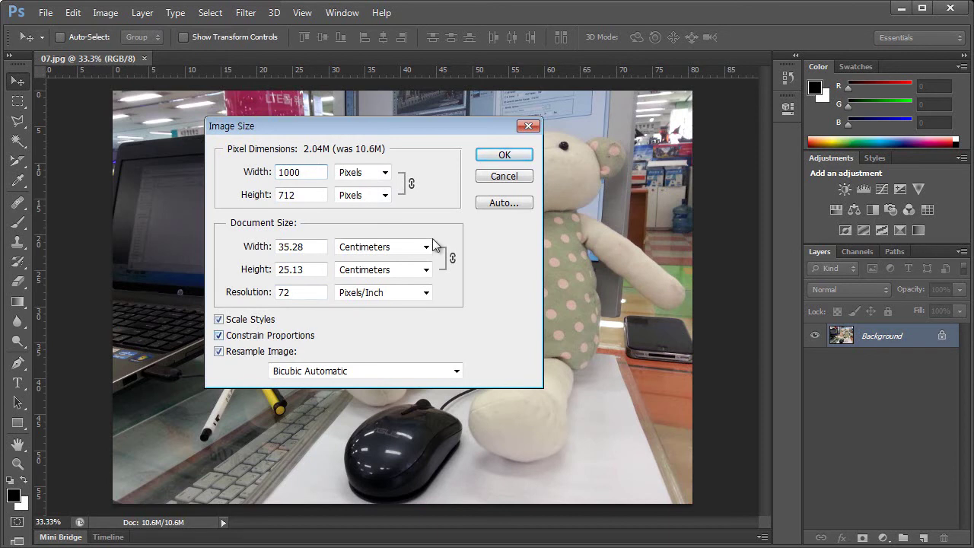
click(505, 155)
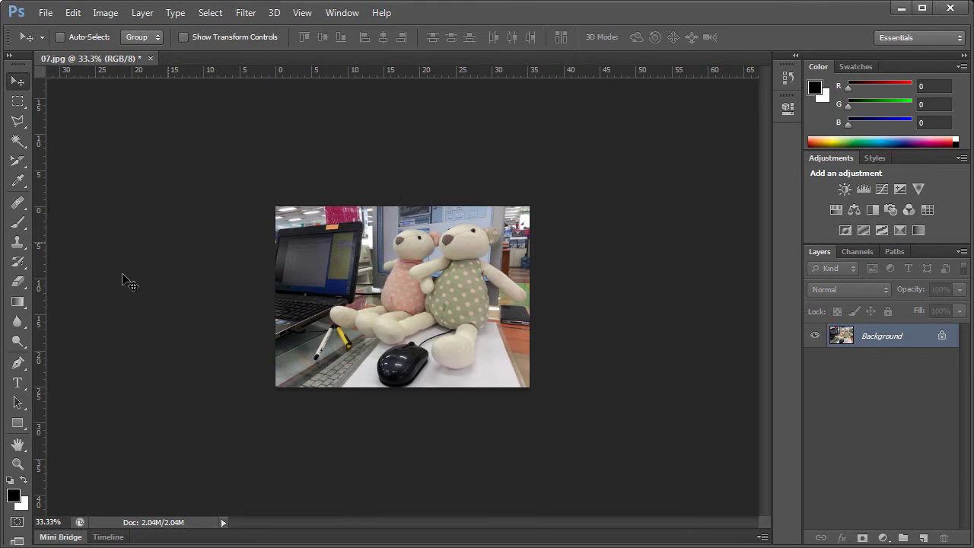
Zoom the resized photo to 100%, then back out to 66.7%.
click(18, 463)
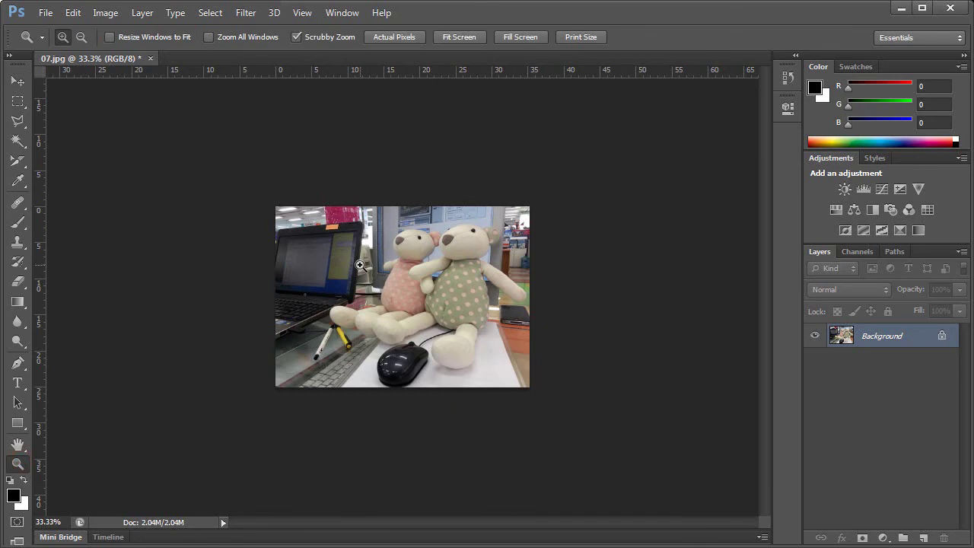
click(360, 265)
click(363, 268)
click(378, 285)
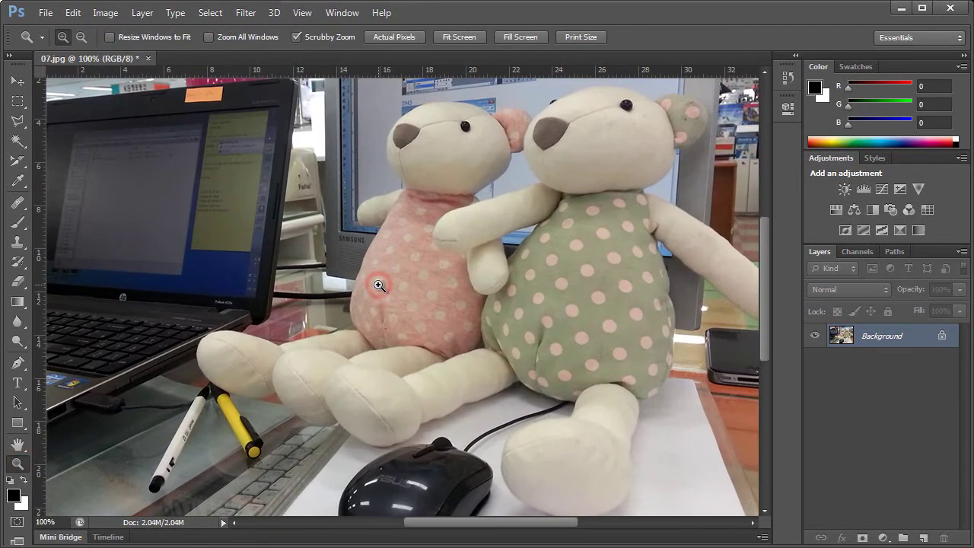
click(82, 37)
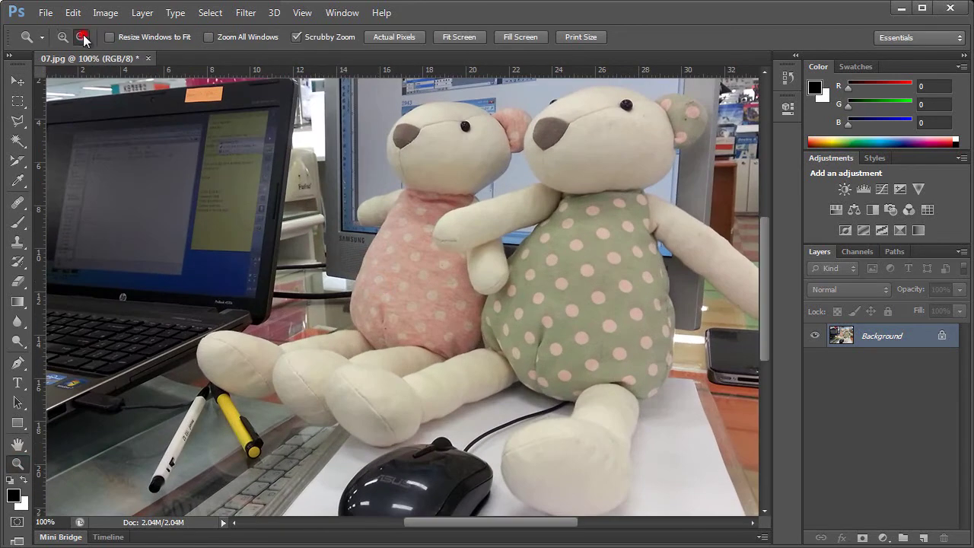
click(472, 219)
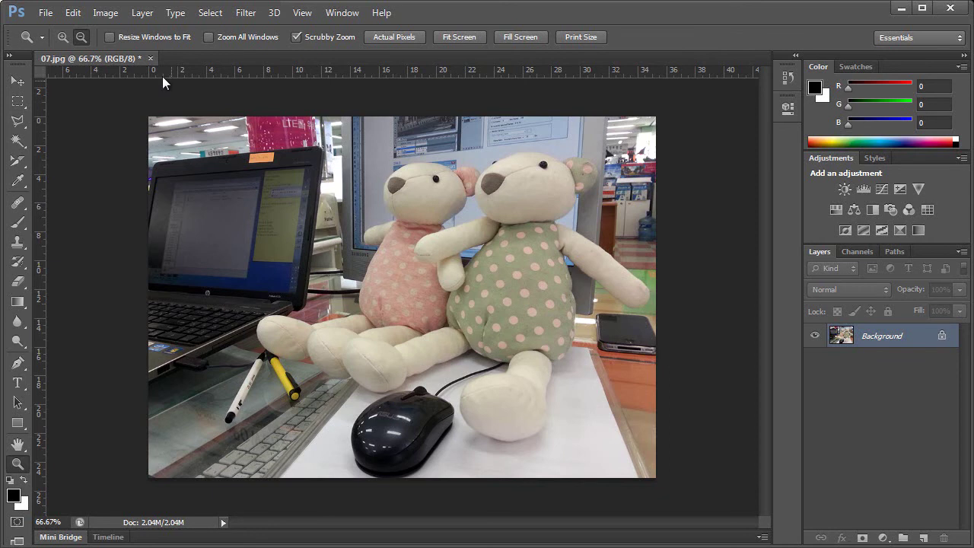
click(74, 14)
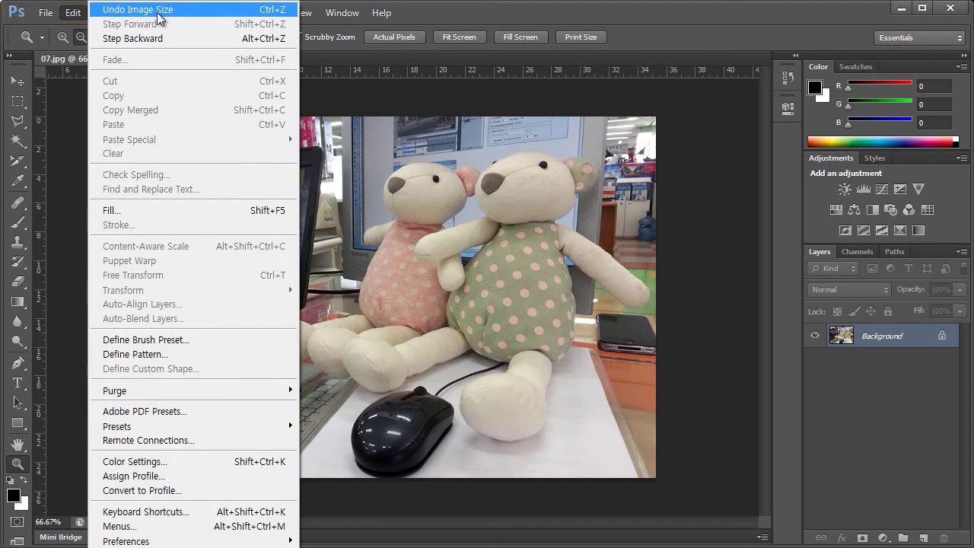
Undo Image Size to restore 2285 × 1628 pixels, zoom to 33.3%, and reopen Image Size.
click(160, 10)
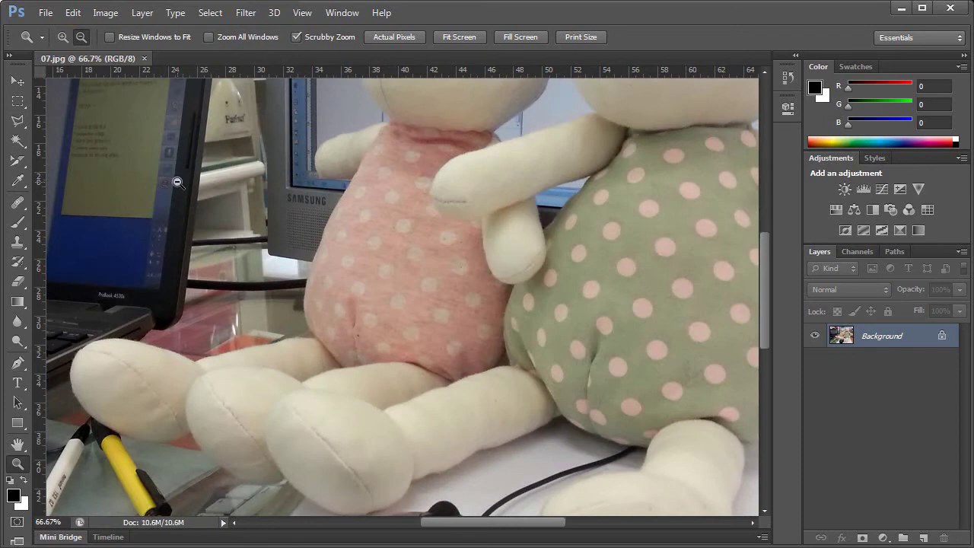
click(277, 326)
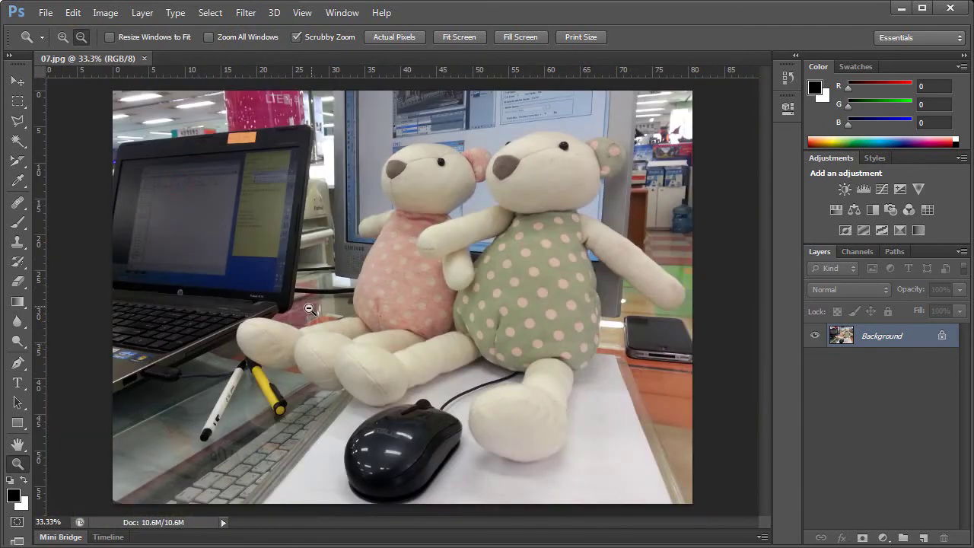
click(106, 13)
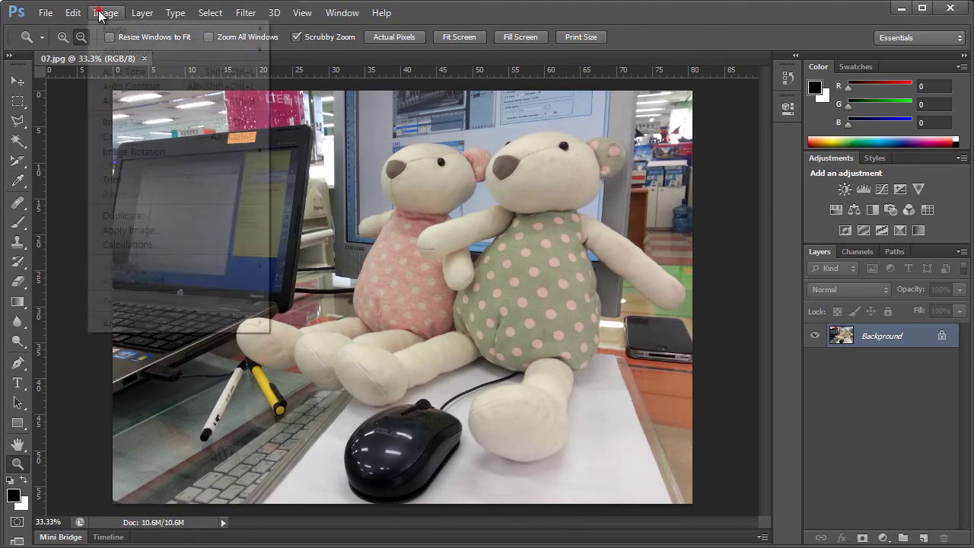
click(118, 124)
Set Resolution to 300 pixels/inch with Resample Image off, keeping 2285 × 1628 pixels.
key(Right)
key(Left)
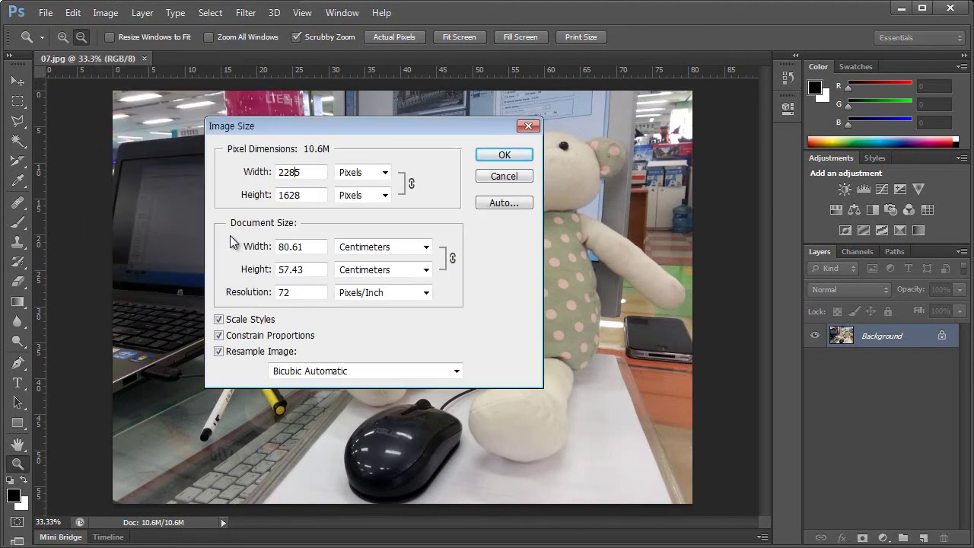
click(302, 296)
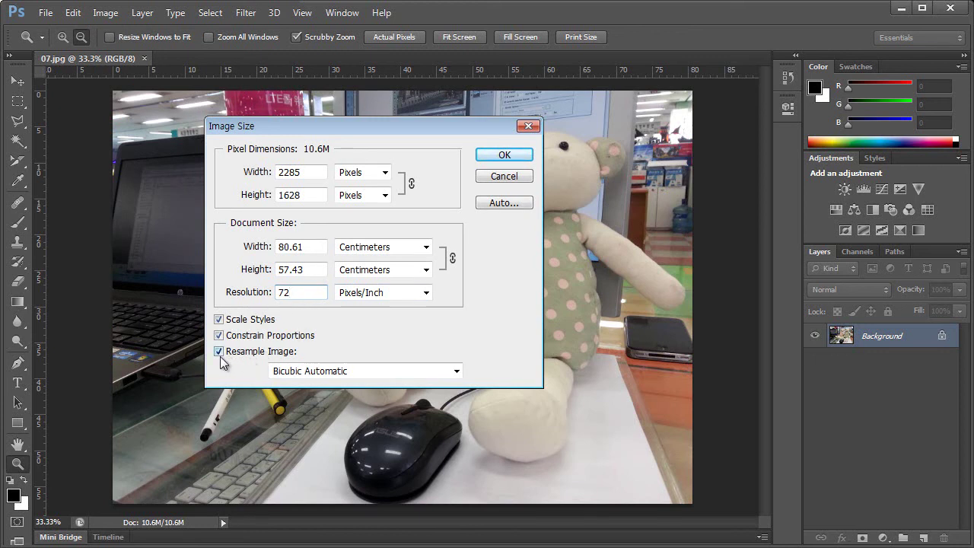
double_click(297, 292)
text(300)
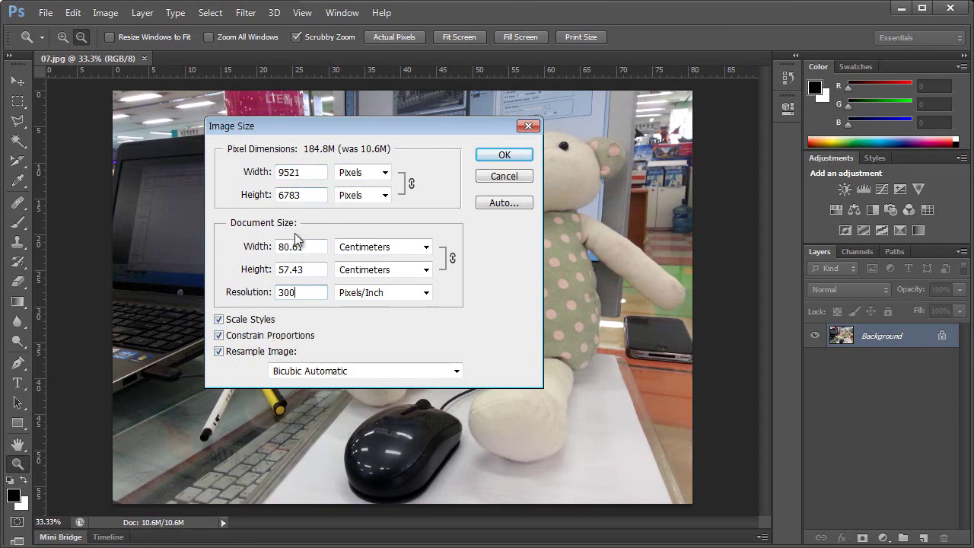
click(216, 351)
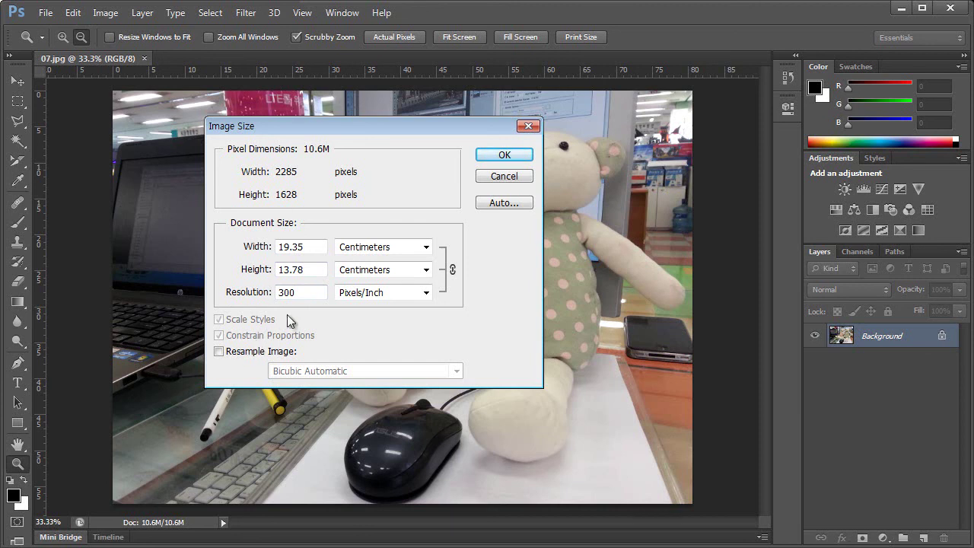
click(499, 156)
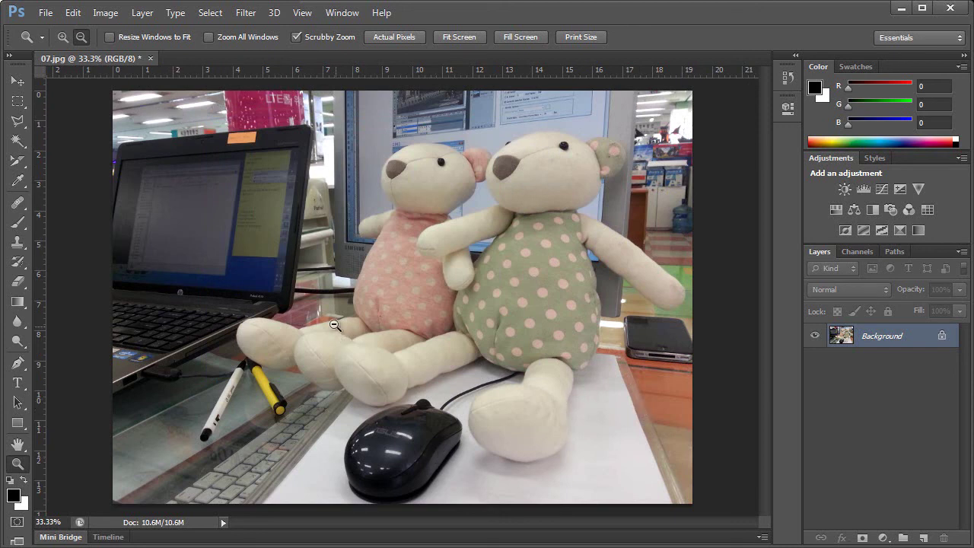
Reopen Image Size to check the 300 ppi, 19.35 × 13.78 cm document size.
click(103, 13)
click(115, 123)
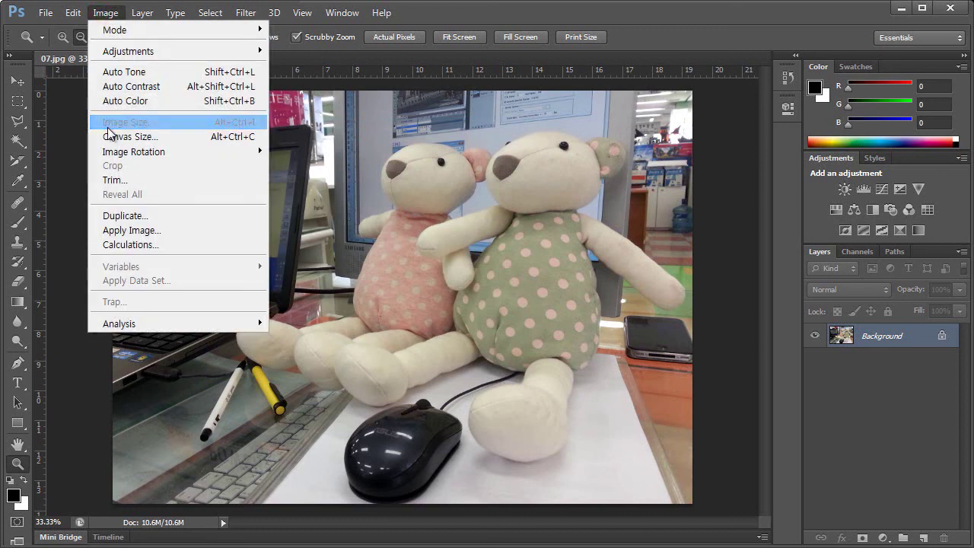